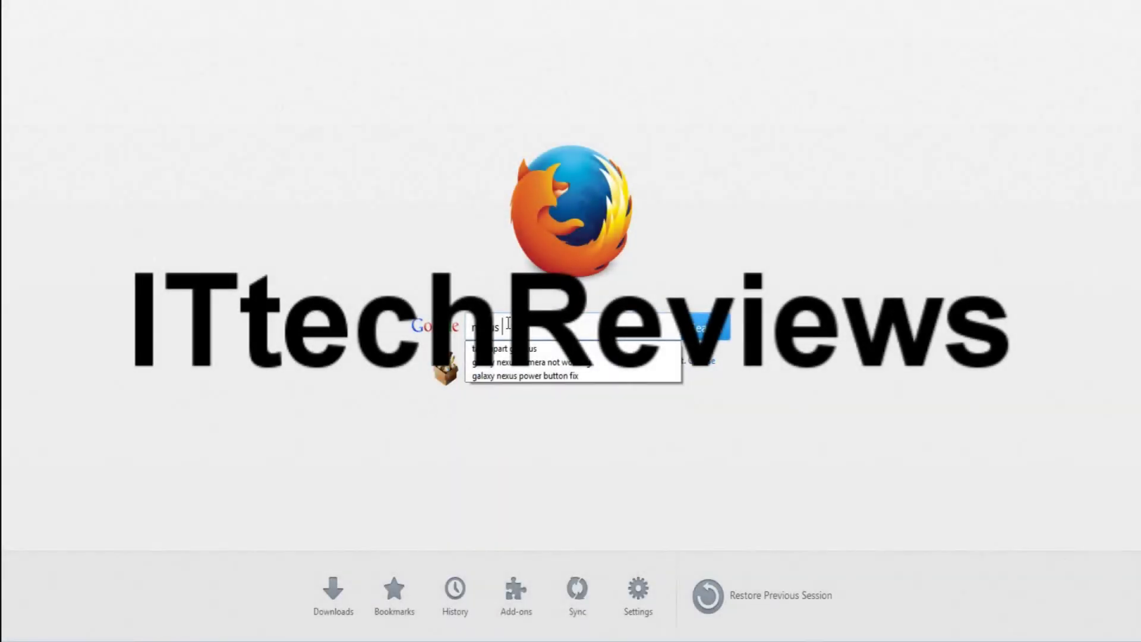
pyautogui.write('5 googleplaystore')
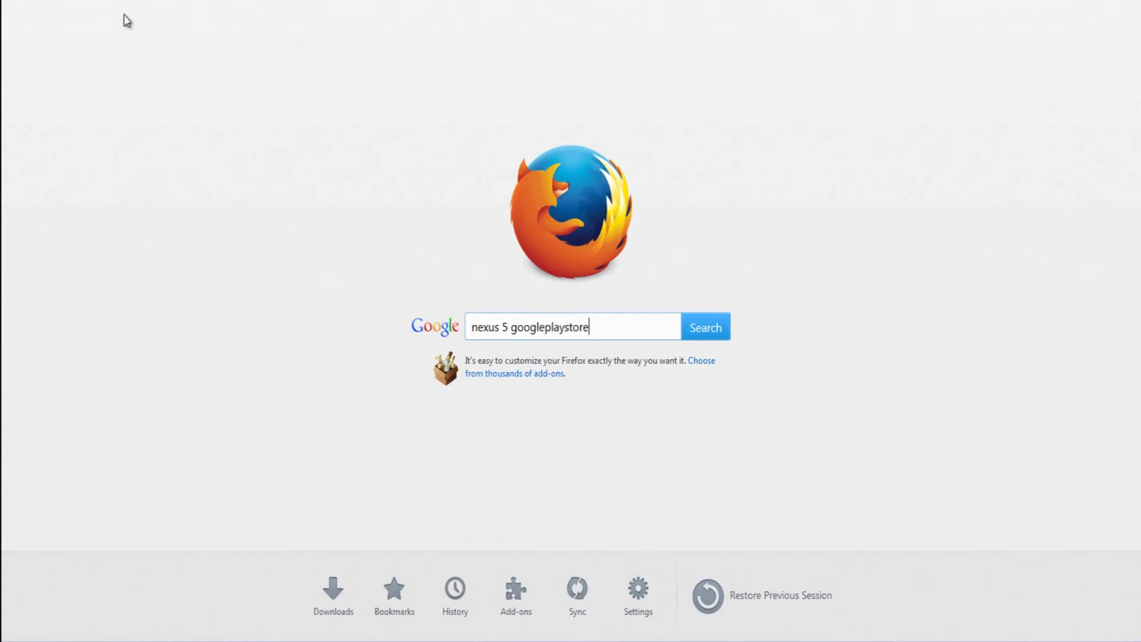
# Step: Search Google for 'nexus 5 googleplaystore' and open the Nexus 5 (16GB, Black) Google Play page
pyautogui.press('Return')
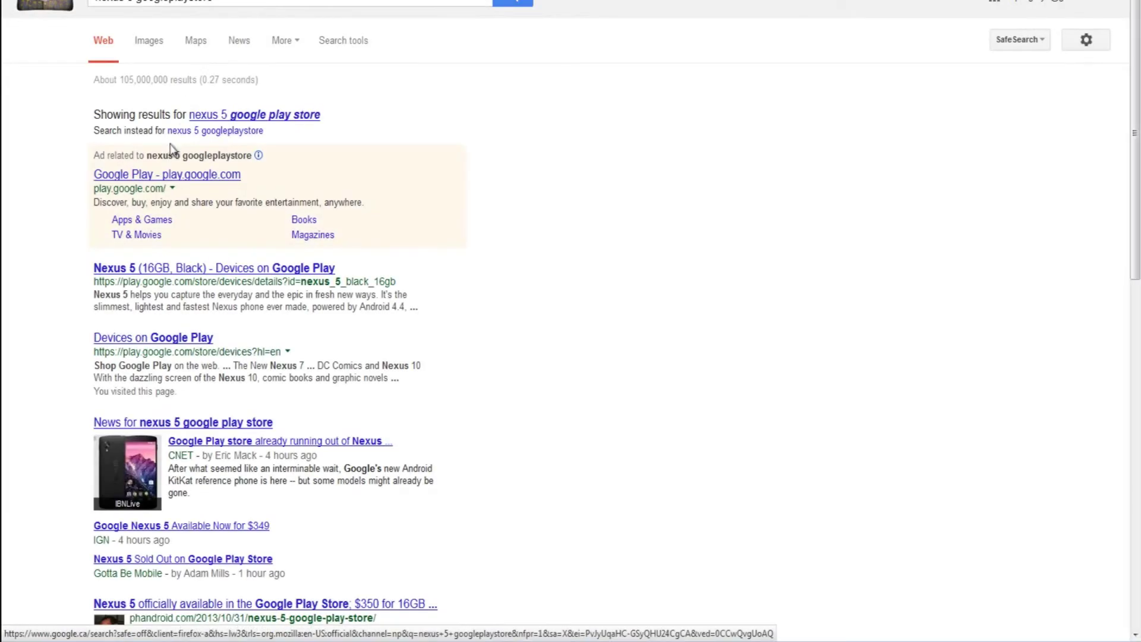
pyautogui.click(205, 268)
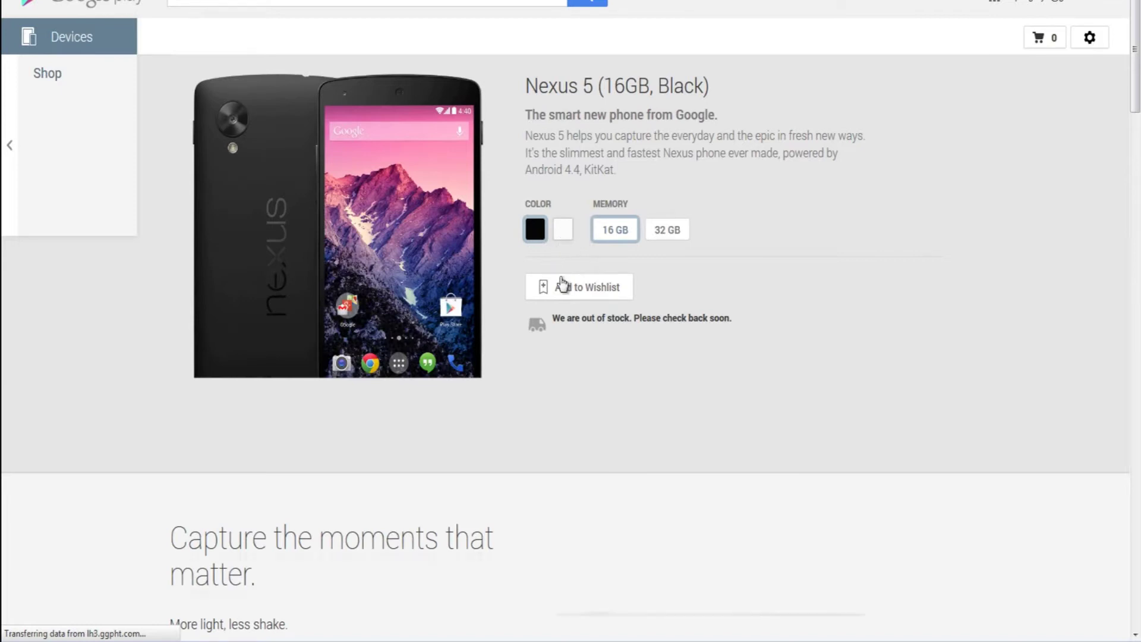
# Step: Wishlist the 16GB black Nexus 5, then try the colour and memory options, ending on 32 GB
pyautogui.click(579, 287)
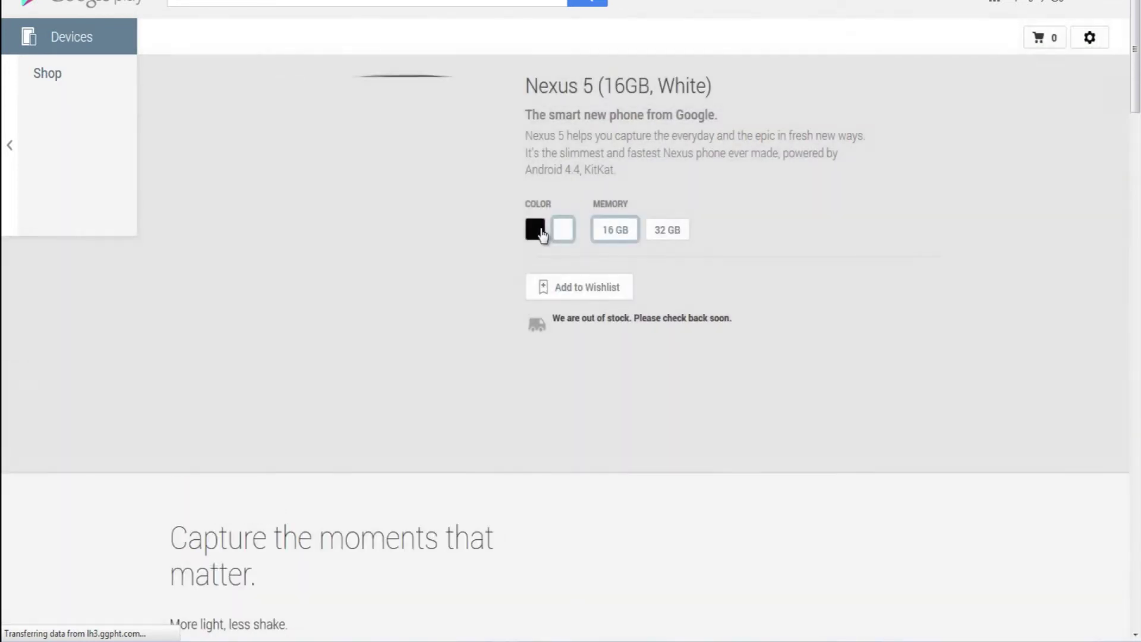
pyautogui.click(535, 230)
pyautogui.click(667, 230)
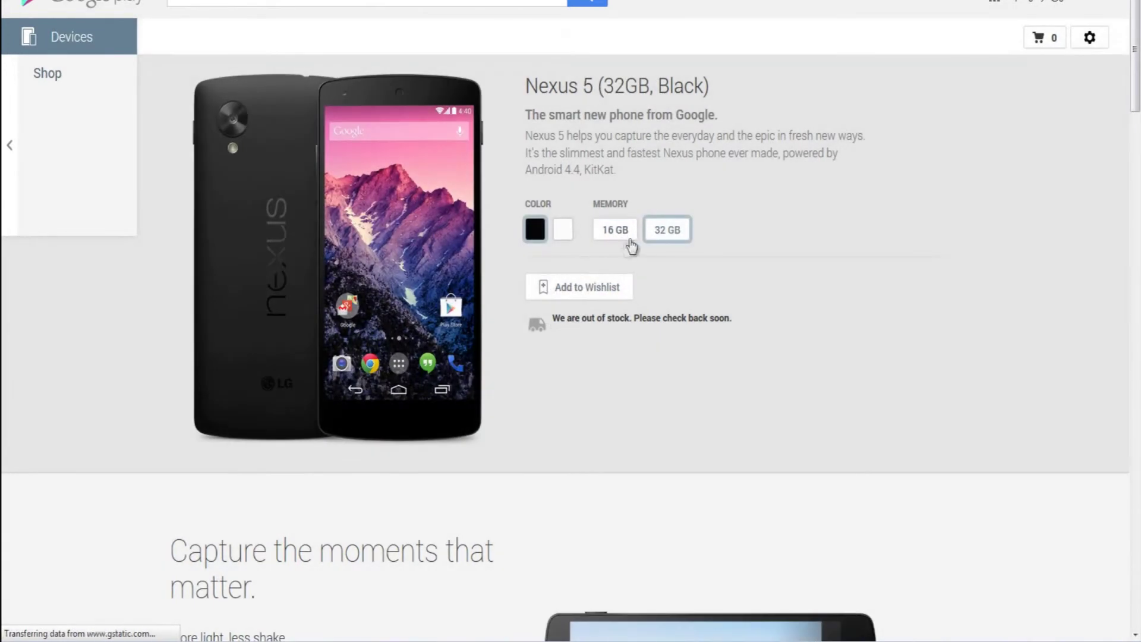
pyautogui.click(584, 288)
pyautogui.click(615, 231)
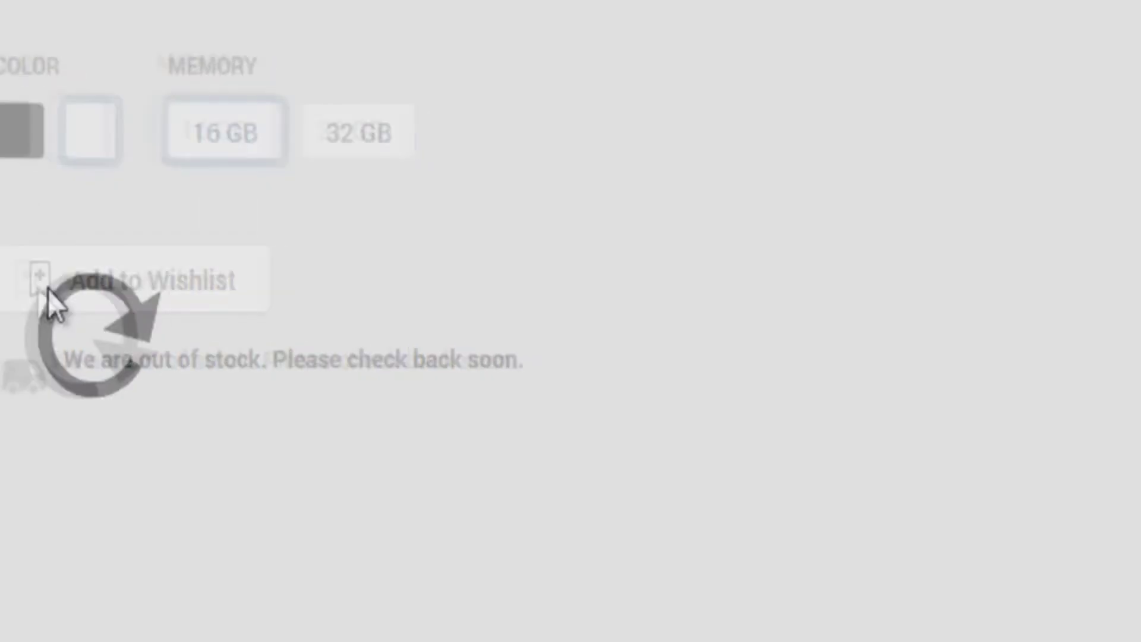
pyautogui.click(356, 134)
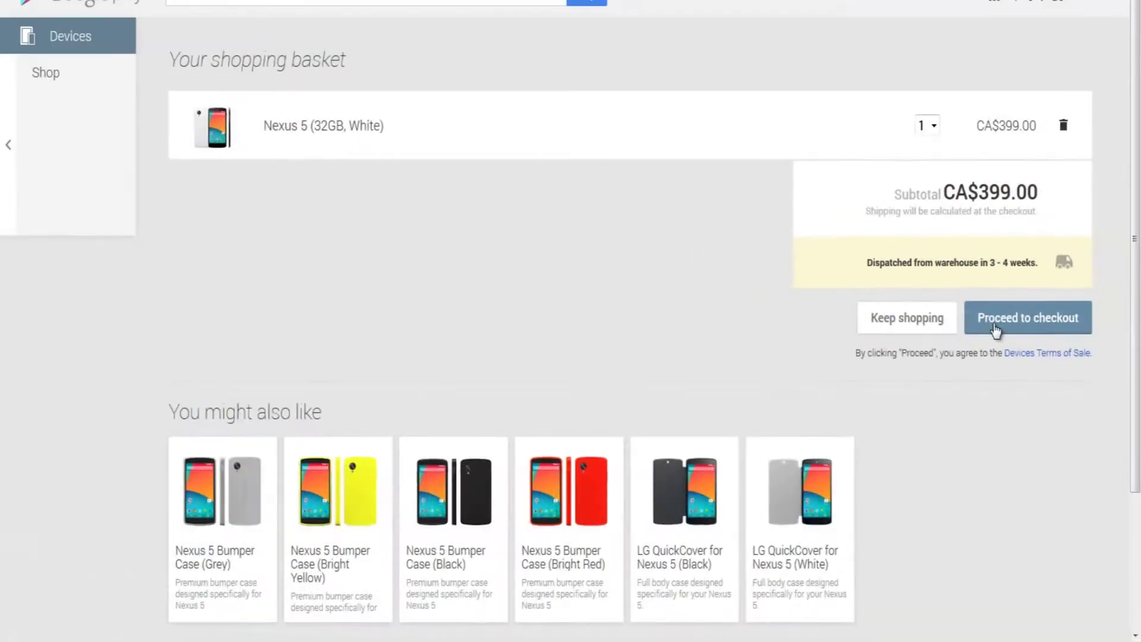
pyautogui.click(997, 326)
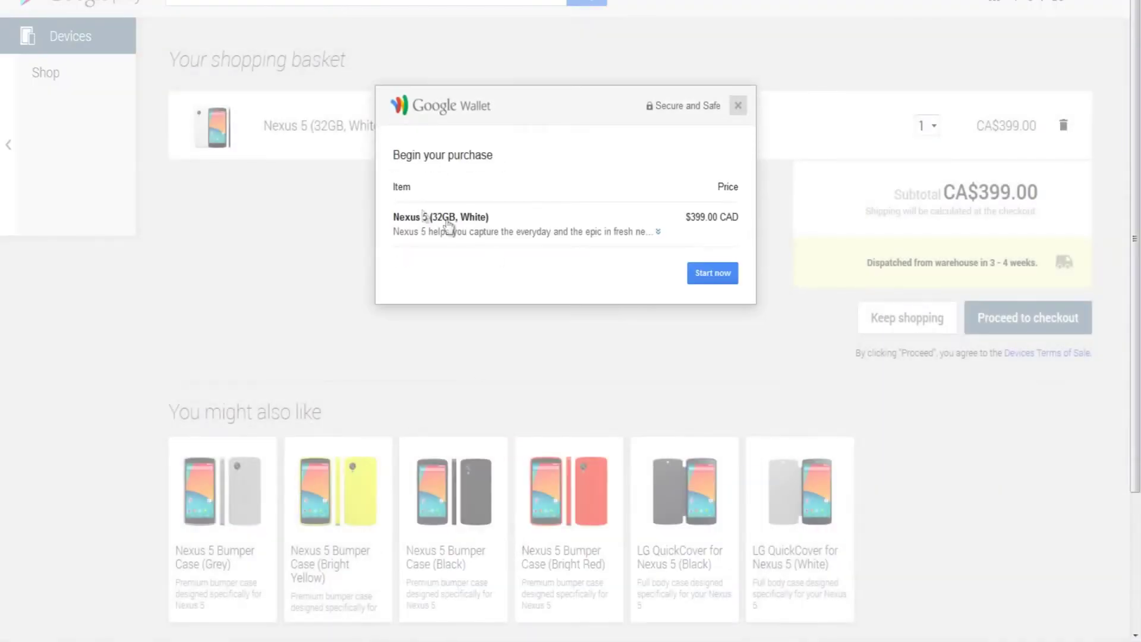
pyautogui.click(714, 274)
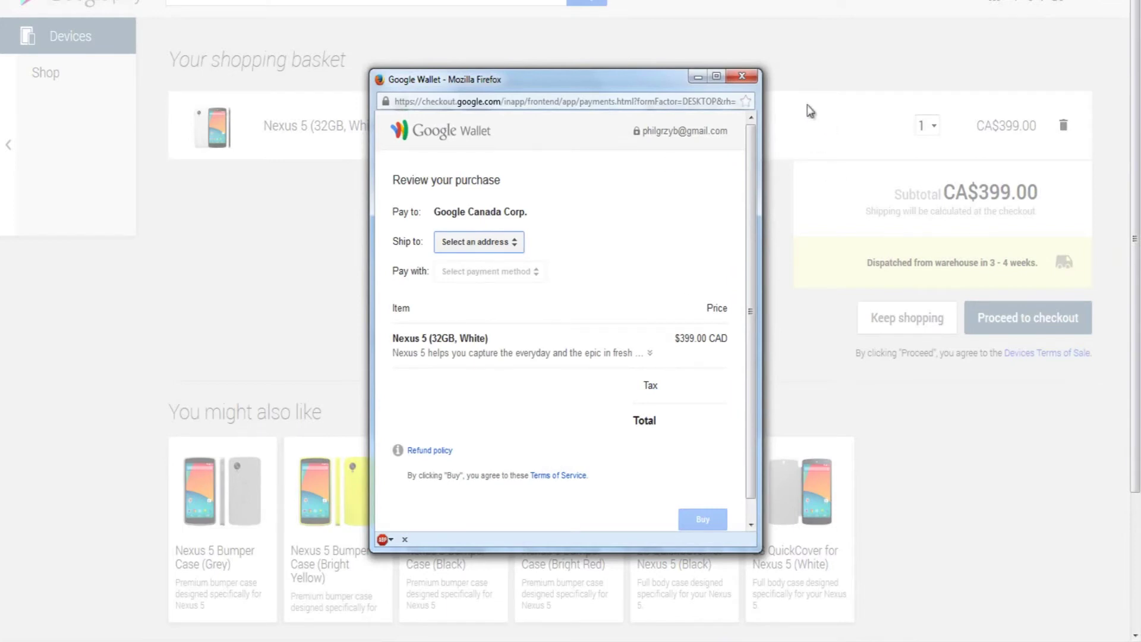
pyautogui.click(755, 79)
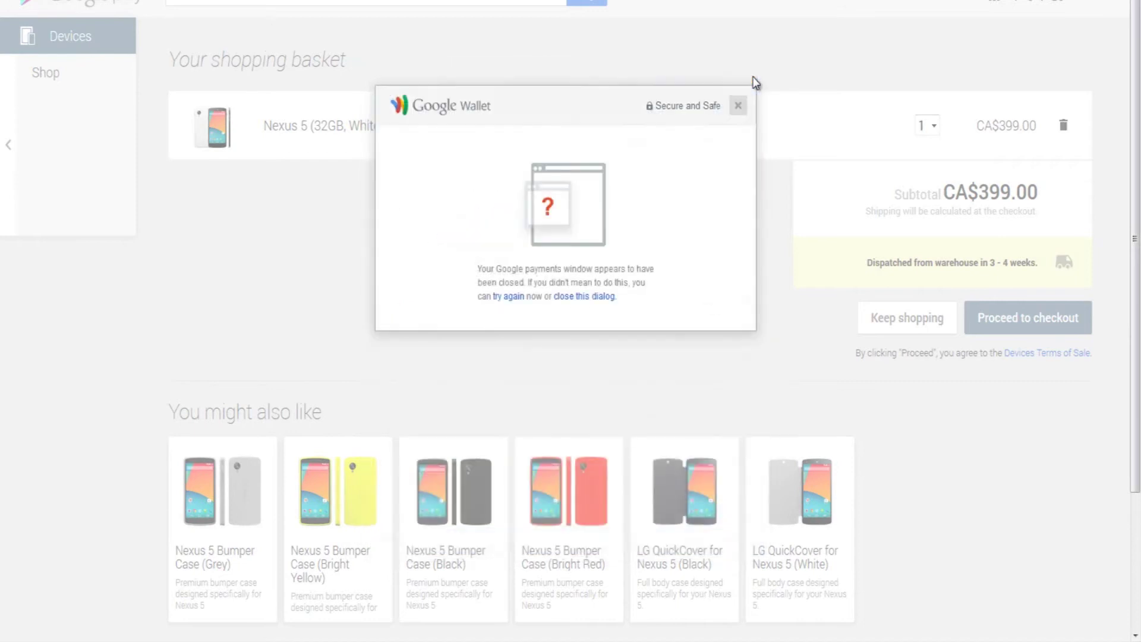
pyautogui.click(740, 107)
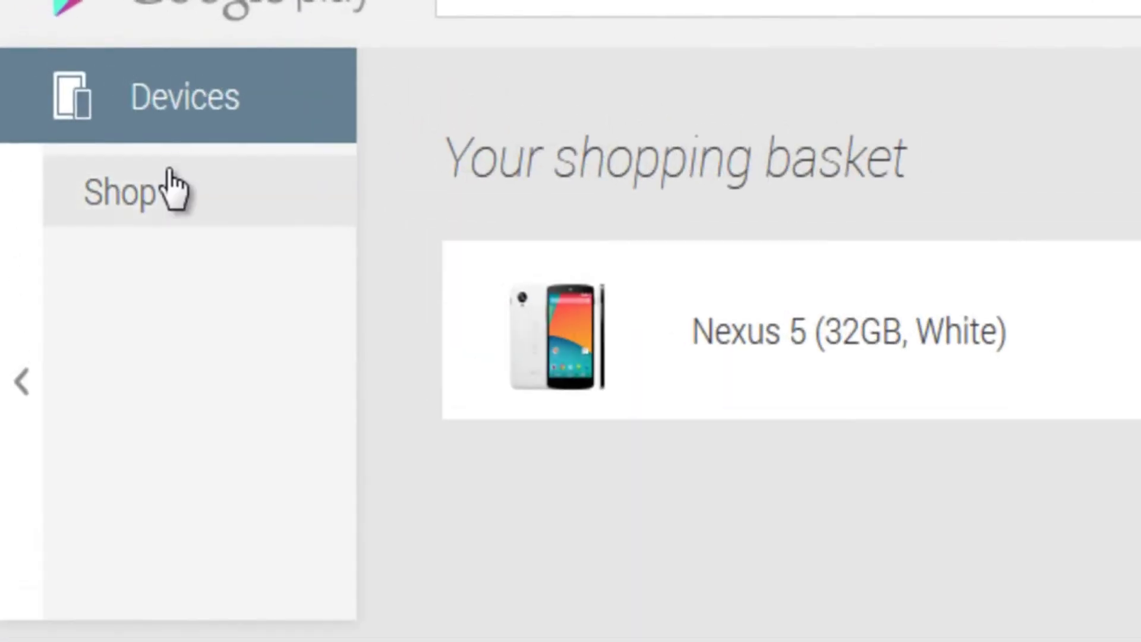
# Step: Return to the Nexus 5 page from Shop and pick the Black colour with 32 GB memory
pyautogui.click(169, 189)
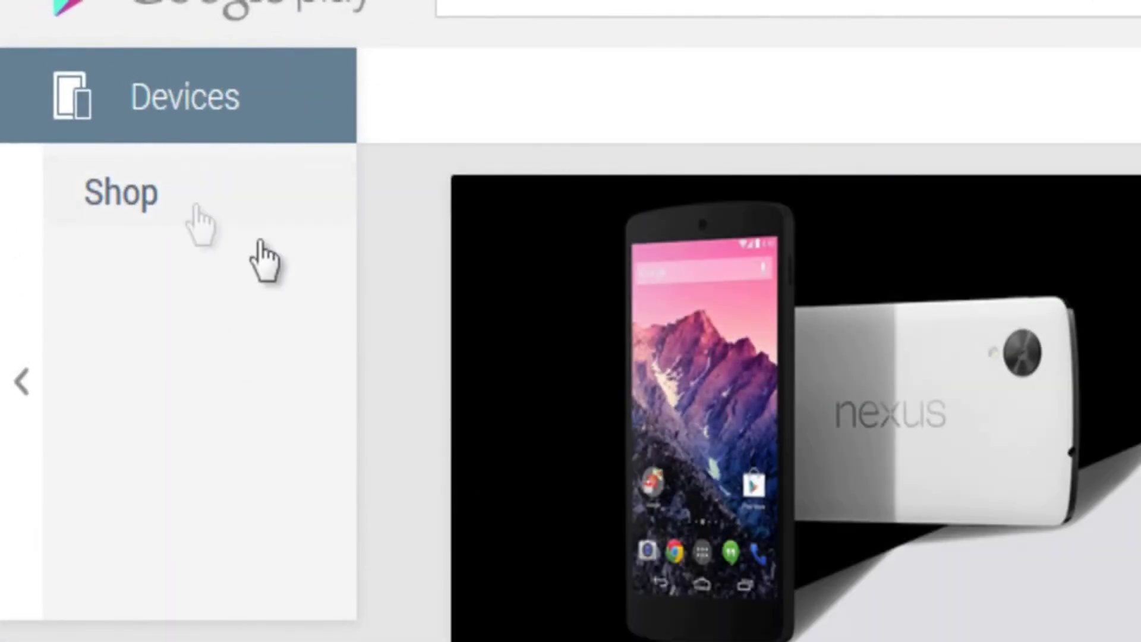
pyautogui.click(144, 191)
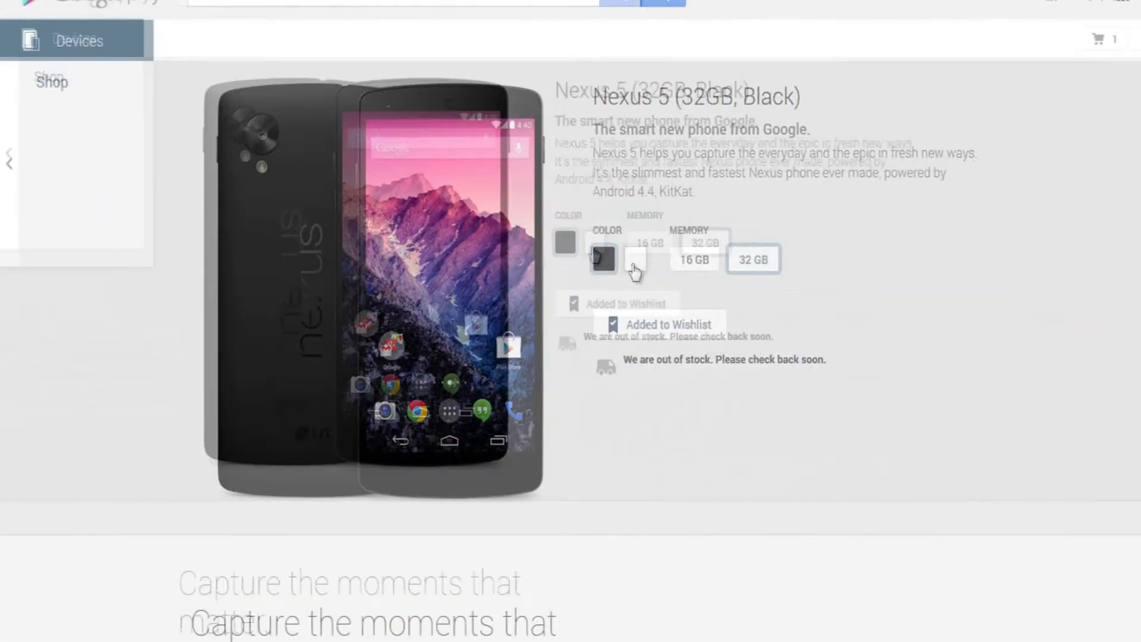
pyautogui.click(562, 229)
pyautogui.click(535, 231)
pyautogui.click(619, 234)
pyautogui.click(667, 233)
# Step: Toggle the wishlist and memory options, leaving the 32 GB model off the wishlist
pyautogui.click(543, 287)
pyautogui.click(615, 231)
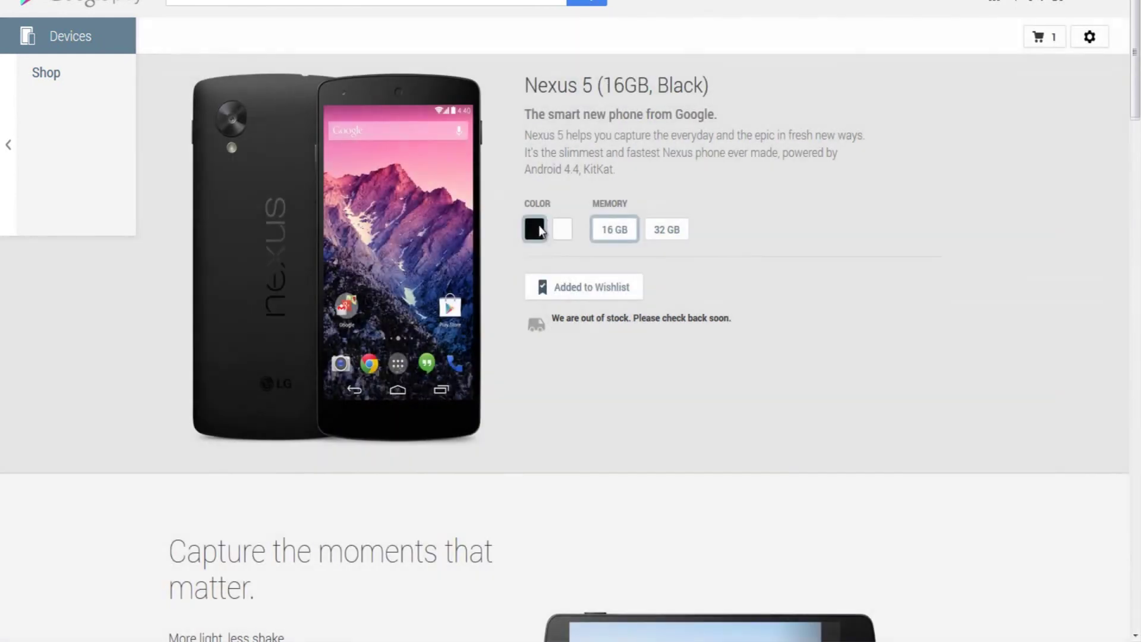
pyautogui.click(572, 287)
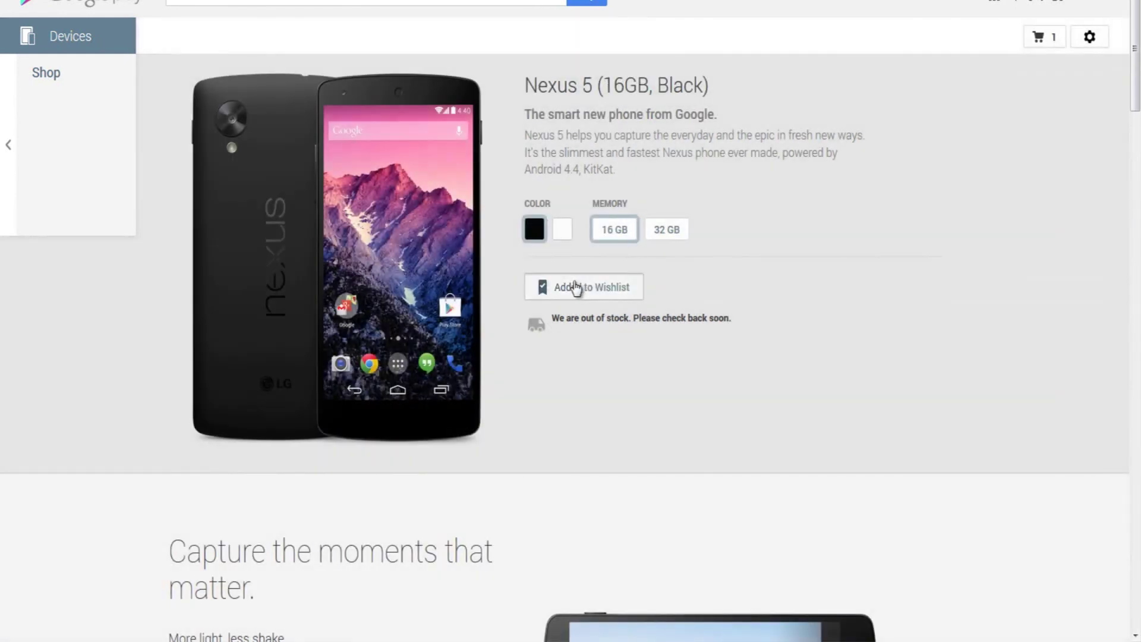
pyautogui.click(675, 234)
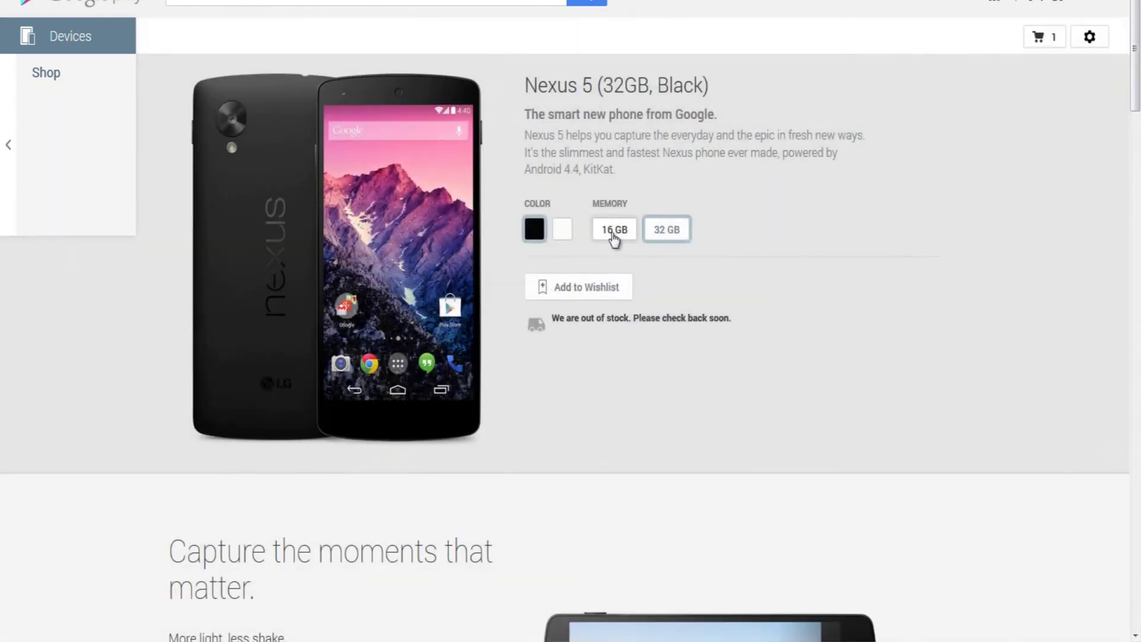
pyautogui.click(615, 230)
pyautogui.click(578, 291)
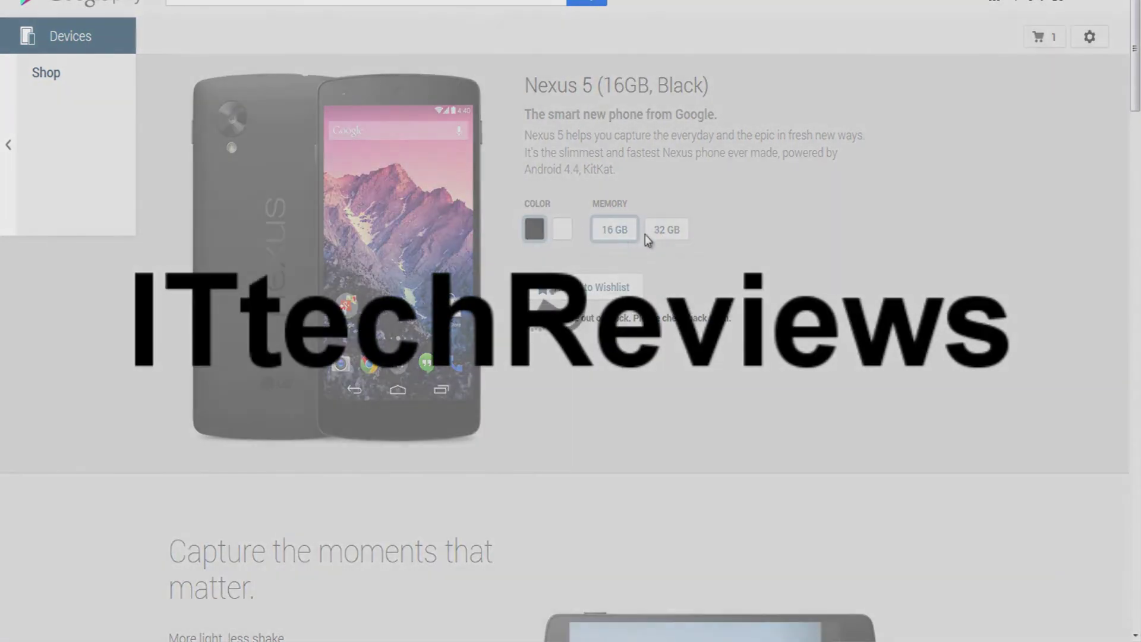
pyautogui.click(666, 229)
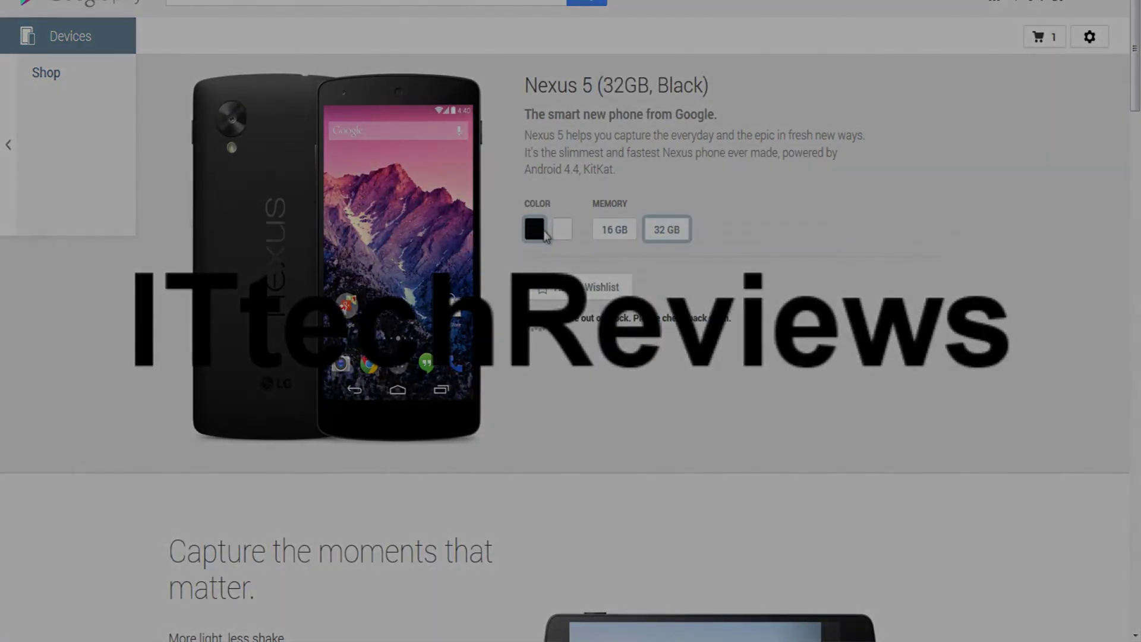